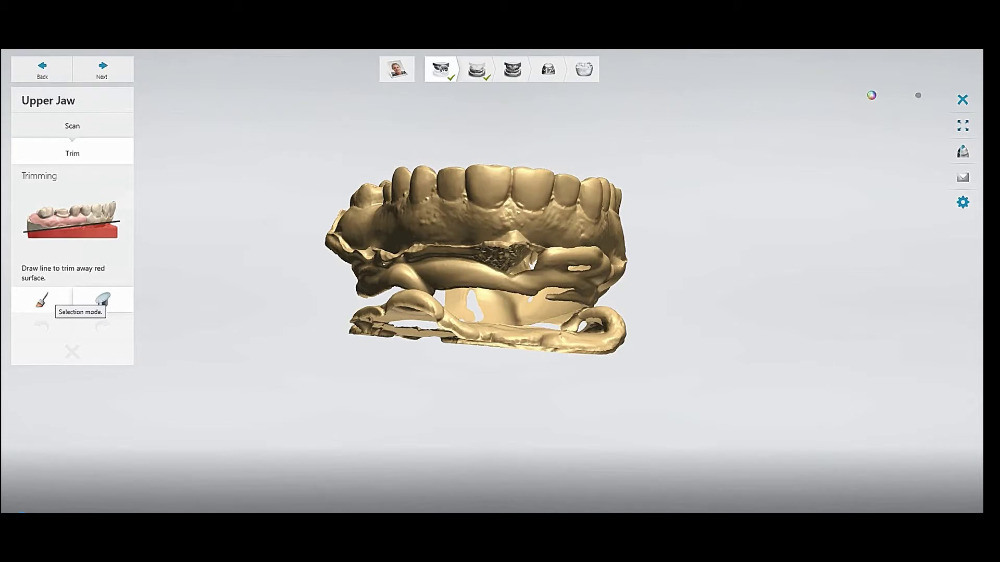
Cut away the surplus base of the upper jaw scan with a straight trimming line just below the gums
left_click(103, 299)
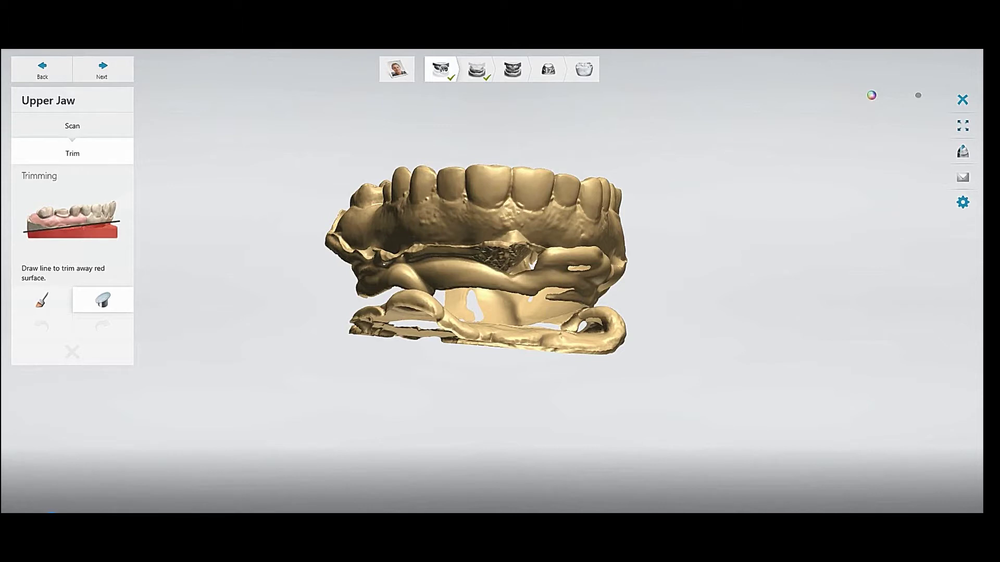
right_click_drag(476, 259, 414, 273)
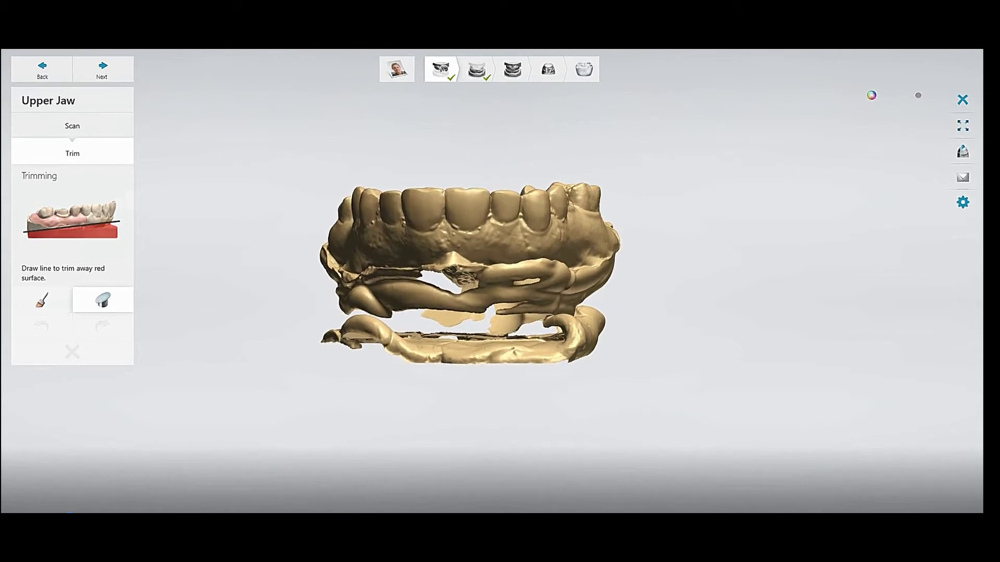
left_click_drag(313, 255, 498, 253)
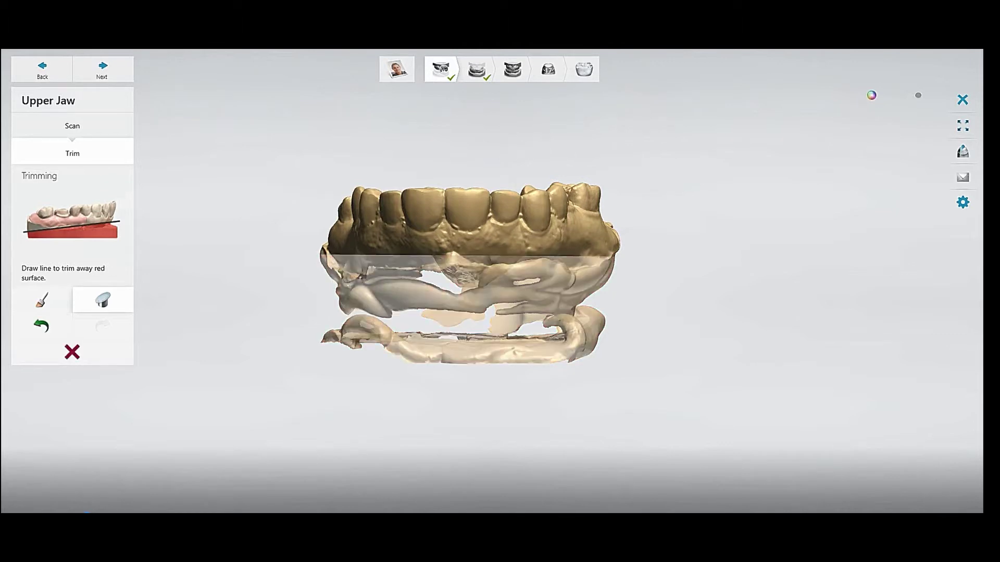
Trim the excess scan material behind and beside the upper molars with further straight cutting lines
right_click_drag(469, 271, 672, 333)
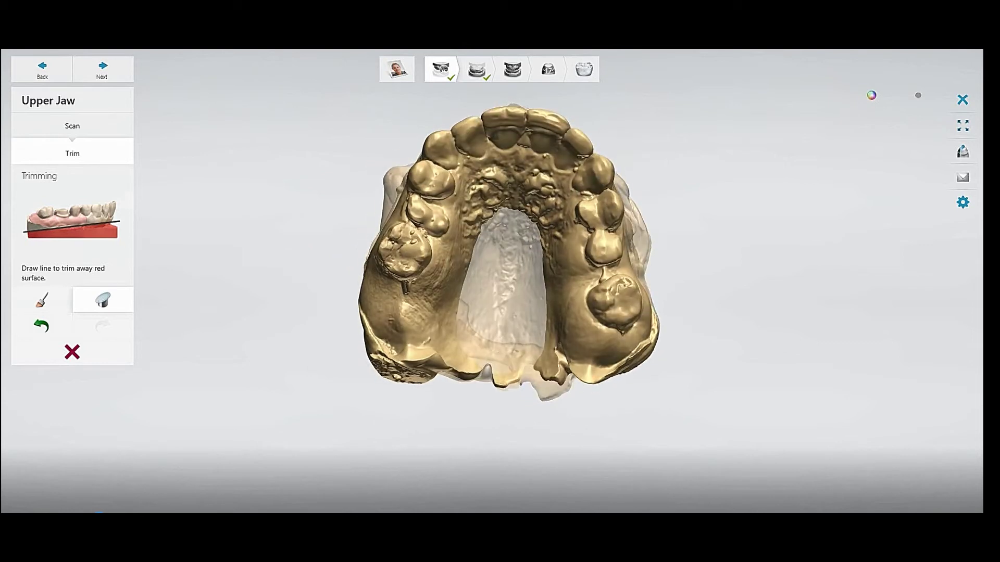
left_click_drag(366, 351, 472, 361)
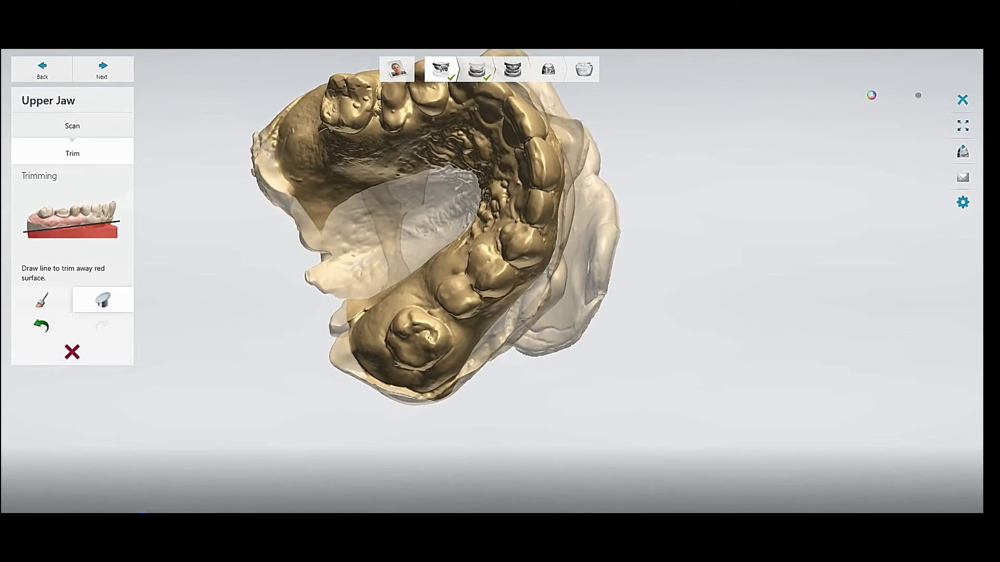
mouse_move(405, 404)
left_mouse_down()
mouse_move(461, 387)
mouse_move(599, 312)
left_mouse_up()
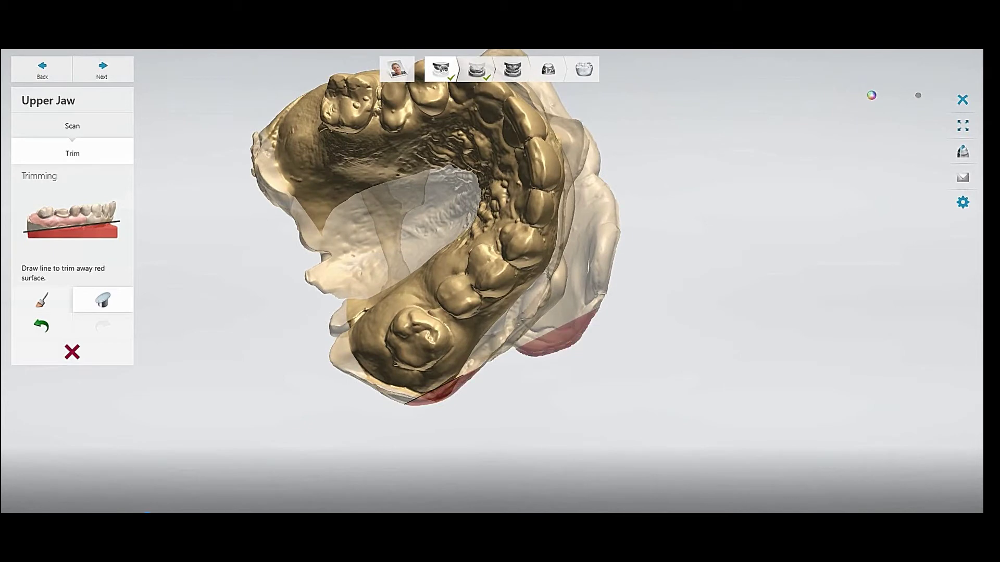
scroll(451, 392, "down", 2)
mouse_move(451, 392)
right_mouse_down()
mouse_move(542, 331)
mouse_move(469, 354)
mouse_move(453, 398)
mouse_move(466, 403)
mouse_move(453, 396)
right_mouse_up()
left_click_drag(424, 361, 512, 342)
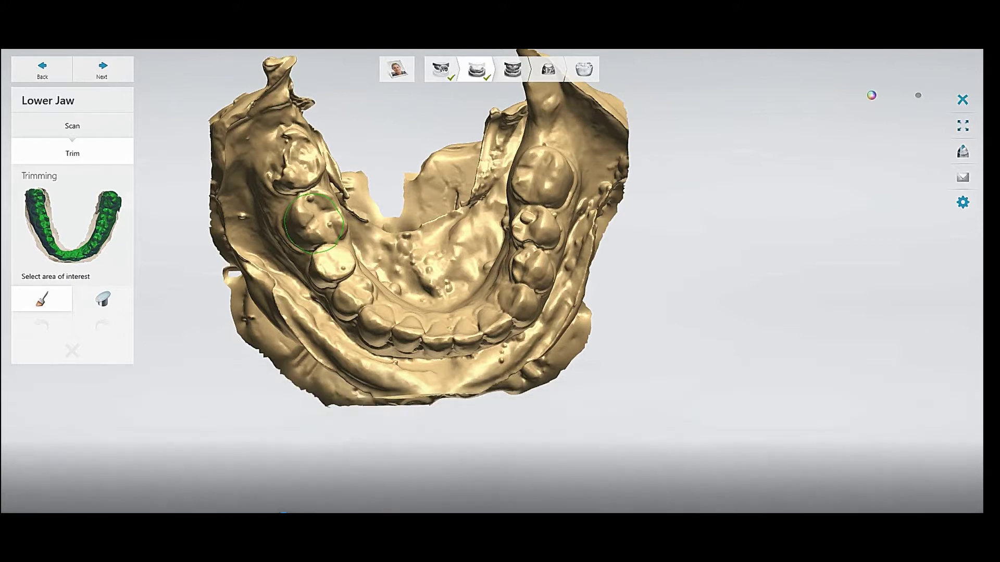
Adjust the selection brush size and paint the lower jaw's area of interest over the molars and premolar on one side
scroll(314, 225, "down", 2, "shift")
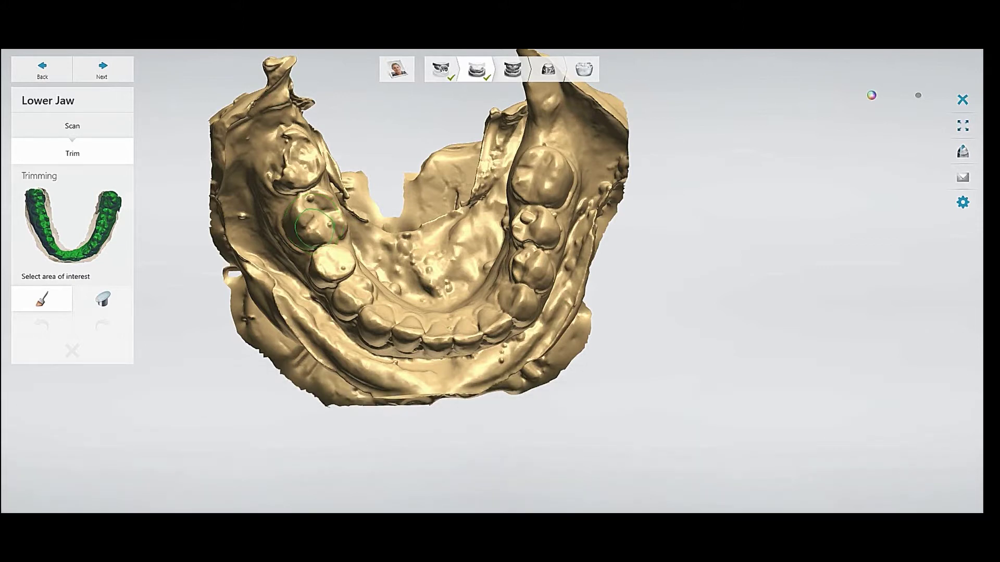
scroll(316, 236, "up", 2)
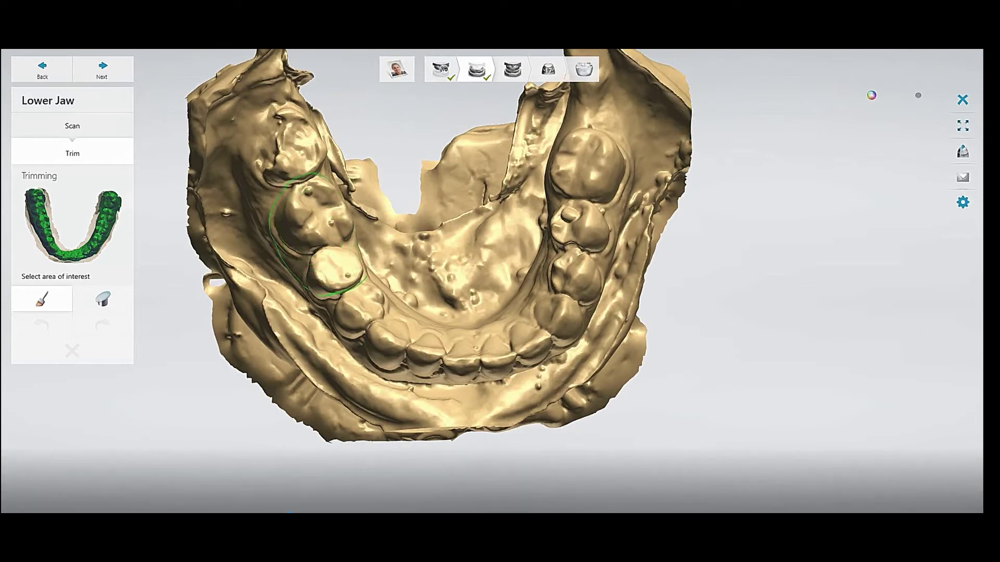
scroll(320, 234, "up", 2)
scroll(320, 232, "down", 3)
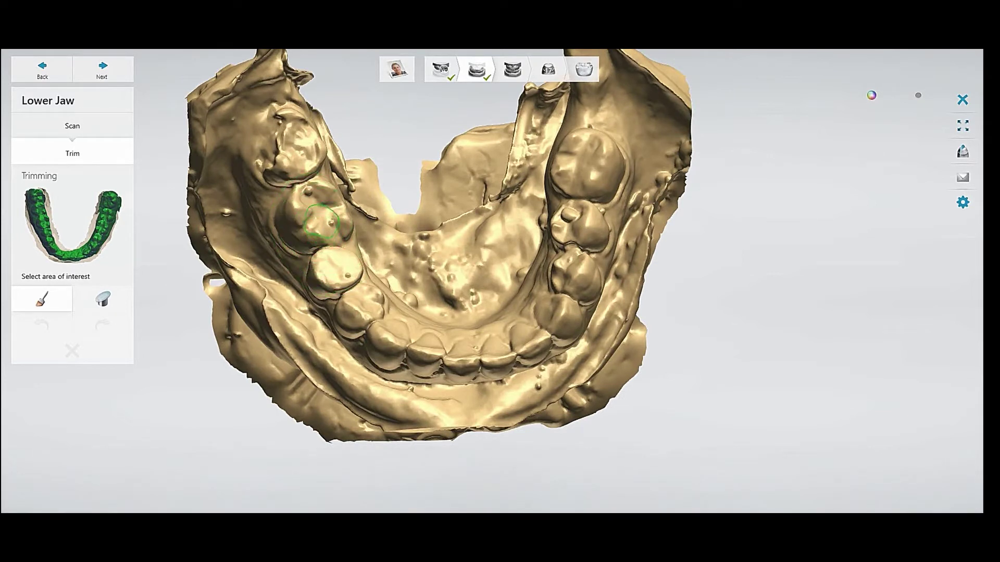
mouse_move(293, 170)
left_mouse_down()
mouse_move(281, 138)
mouse_move(272, 214)
mouse_move(344, 281)
mouse_move(294, 174)
mouse_move(318, 162)
mouse_move(331, 224)
left_mouse_up()
mouse_move(331, 224)
right_mouse_down()
mouse_move(309, 258)
mouse_move(326, 256)
right_mouse_up()
mouse_move(319, 134)
left_mouse_down()
mouse_move(320, 115)
mouse_move(373, 237)
left_mouse_up()
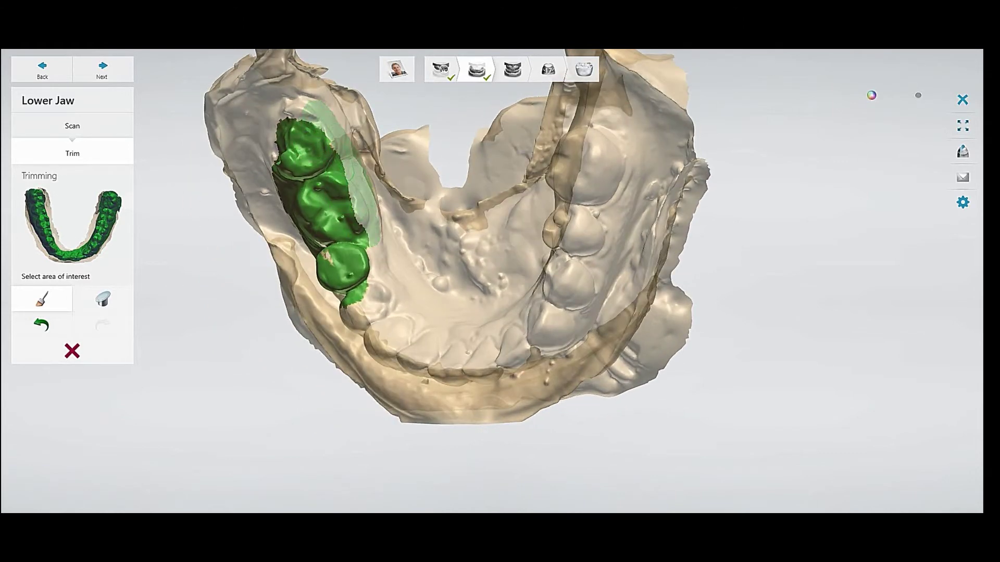
Extend the painted area of interest over the remaining lower teeth and the surrounding gum on both sides of the arch
right_click_drag(267, 205, 240, 229)
left_click_drag(242, 229, 264, 274)
left_click_drag(414, 356, 369, 312)
right_click_drag(369, 313, 370, 330)
mouse_move(385, 338)
left_mouse_down()
mouse_move(495, 349)
mouse_move(555, 307)
mouse_move(573, 224)
mouse_move(562, 104)
left_mouse_up()
left_click_drag(559, 189, 552, 195)
right_click_drag(518, 219, 578, 182)
mouse_move(617, 141)
left_mouse_down()
mouse_move(623, 203)
mouse_move(572, 263)
mouse_move(552, 260)
left_mouse_up()
mouse_move(552, 260)
right_mouse_down()
mouse_move(480, 243)
mouse_move(463, 308)
right_mouse_up()
mouse_move(479, 299)
left_mouse_down()
mouse_move(443, 315)
mouse_move(399, 315)
mouse_move(333, 281)
mouse_move(260, 323)
mouse_move(323, 343)
left_mouse_up()
mouse_move(324, 346)
right_mouse_down()
mouse_move(351, 396)
mouse_move(320, 372)
right_mouse_up()
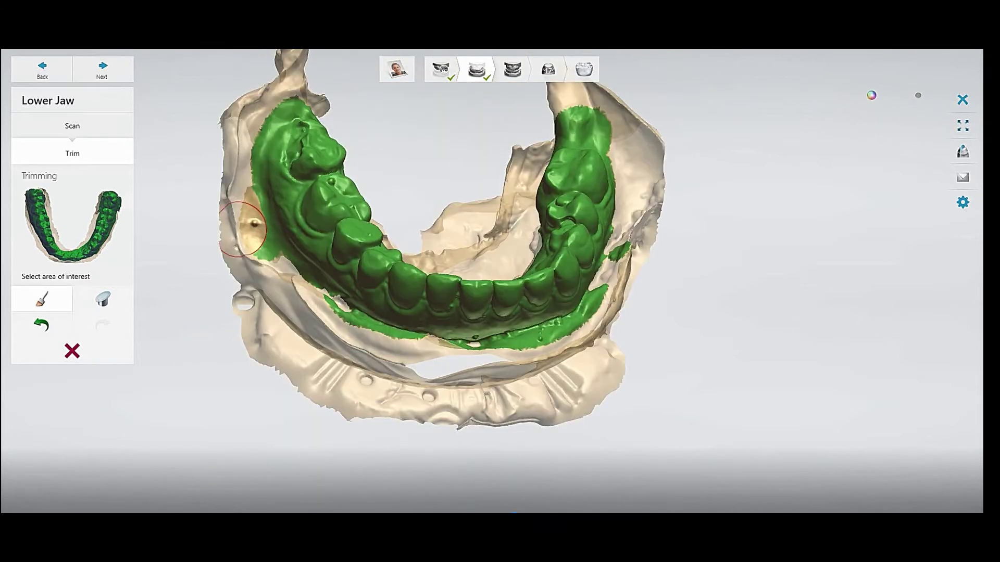
Erase the painted patches that spill beyond the gum into the outer fold of the lower jaw
left_click_drag(241, 229, 257, 266)
mouse_move(255, 223)
right_mouse_down()
mouse_move(310, 315)
mouse_move(536, 292)
mouse_move(542, 145)
mouse_move(533, 417)
mouse_move(406, 354)
right_mouse_up()
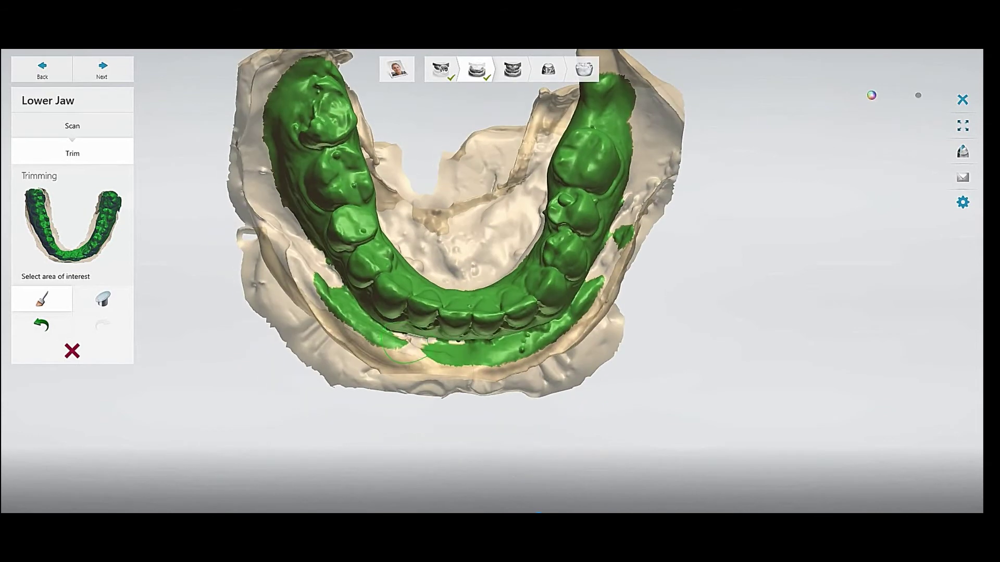
left_click_drag(391, 355, 384, 353, "shift")
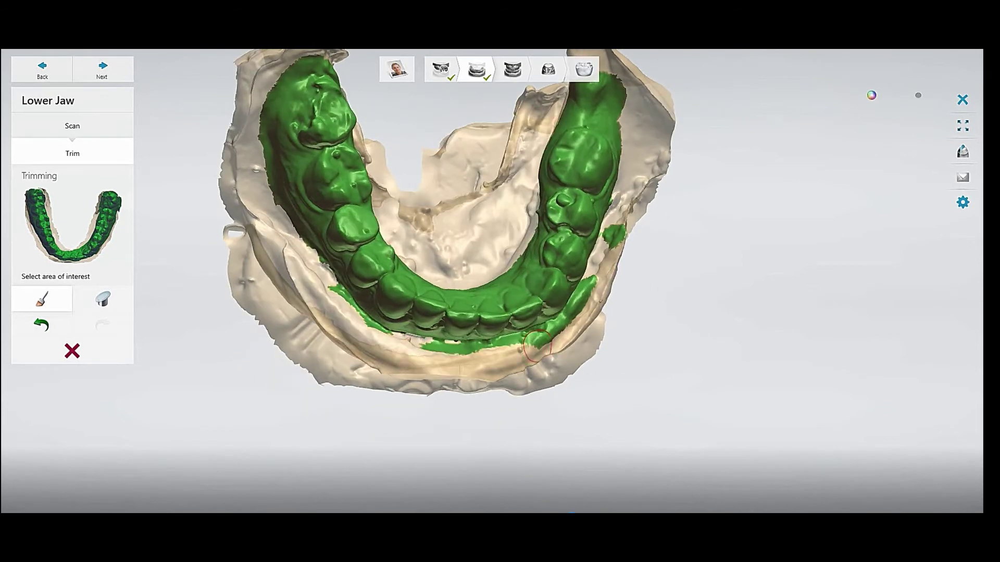
mouse_move(538, 343)
left_mouse_down("shift")
mouse_move(577, 325)
mouse_move(613, 233)
left_mouse_up("shift")
mouse_move(617, 257)
right_mouse_down()
mouse_move(613, 281)
mouse_move(592, 302)
right_mouse_up()
mouse_move(589, 311)
left_mouse_down()
mouse_move(568, 335)
mouse_move(531, 352)
mouse_move(469, 353)
left_mouse_up()
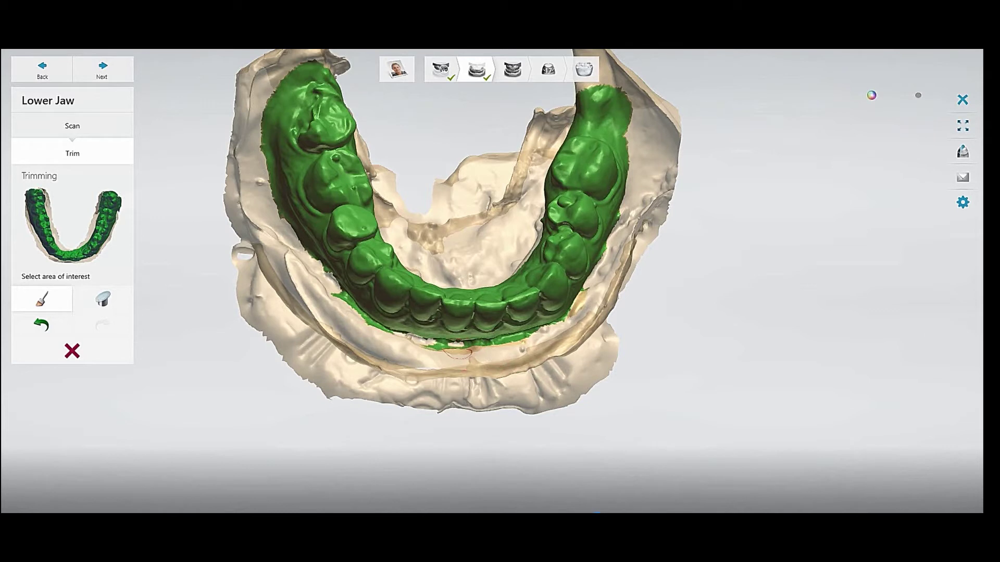
right_click_drag(394, 354, 330, 318)
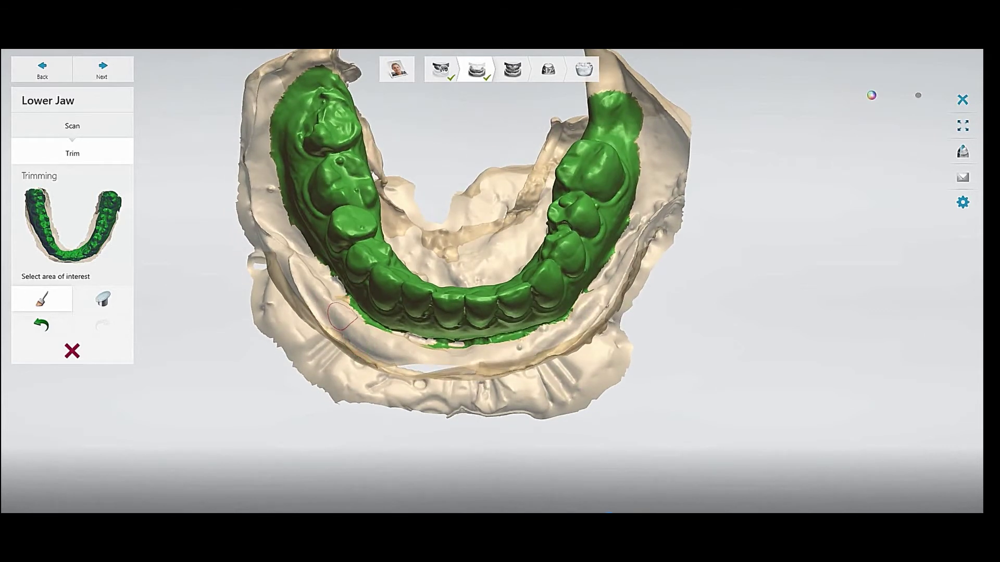
mouse_move(444, 344)
right_mouse_down()
mouse_move(461, 396)
mouse_move(458, 367)
right_mouse_up()
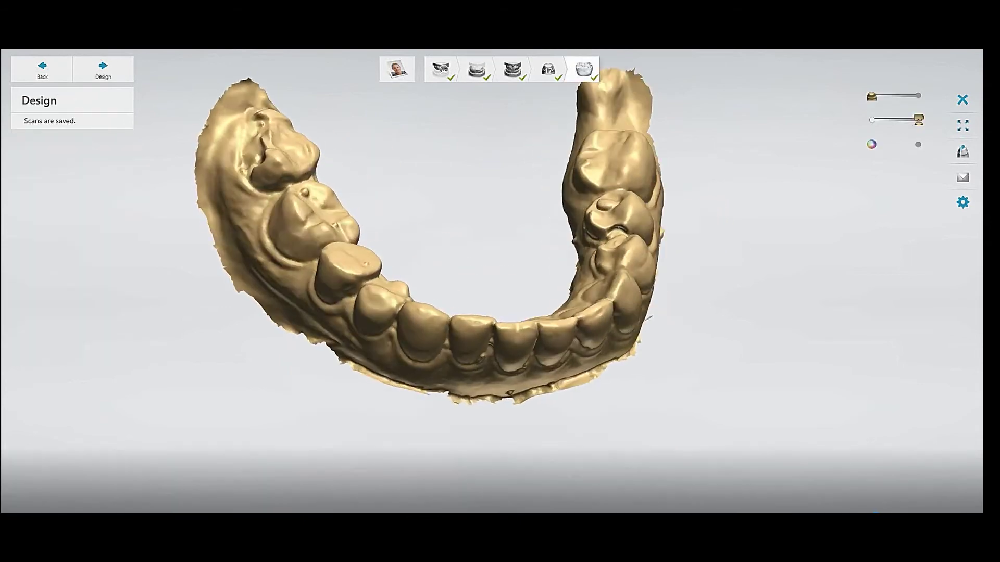
Return to the lower jaw trimming, touch up the painted area on the outer gum and review the trimmed scan
left_click(476, 69)
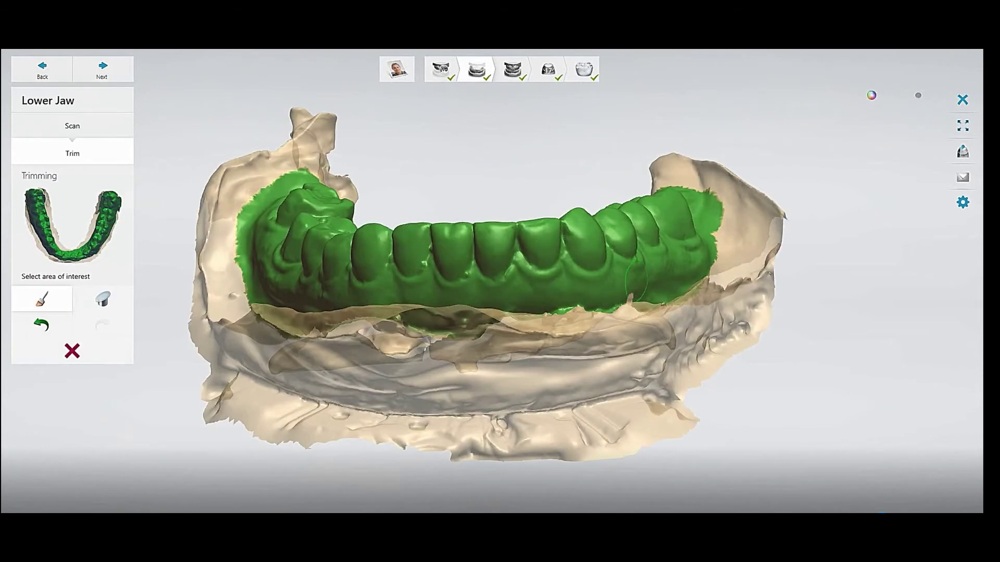
scroll(611, 287, "up", 3)
left_click_drag(611, 292, 631, 287)
mouse_move(628, 289)
right_mouse_down()
mouse_move(616, 323)
mouse_move(626, 292)
right_mouse_up()
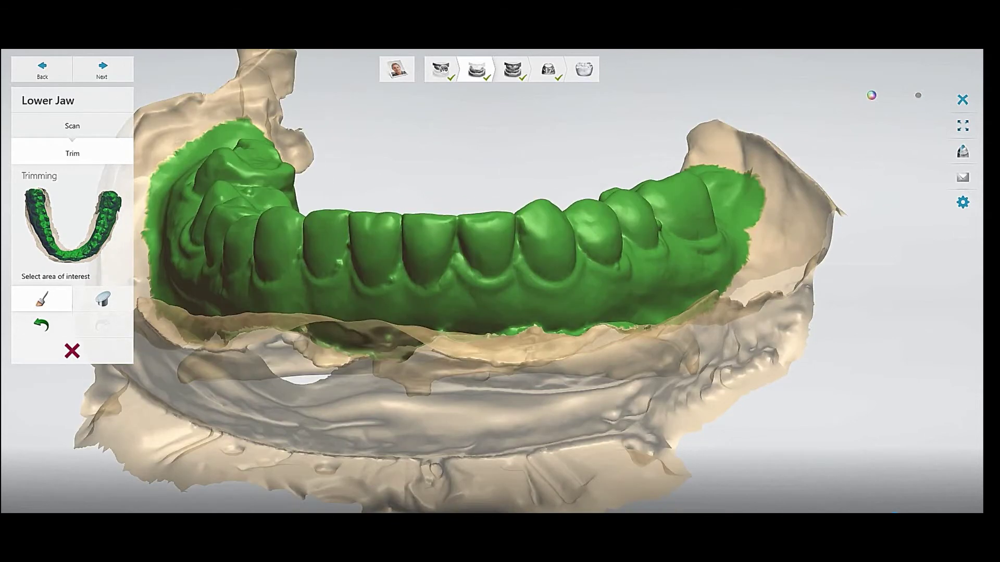
left_click(583, 69)
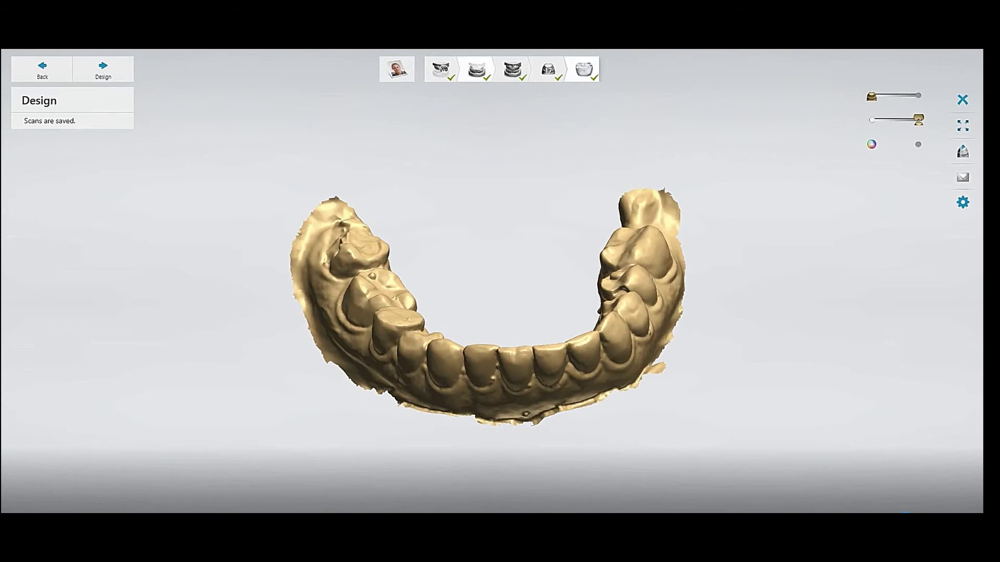
left_click(477, 69)
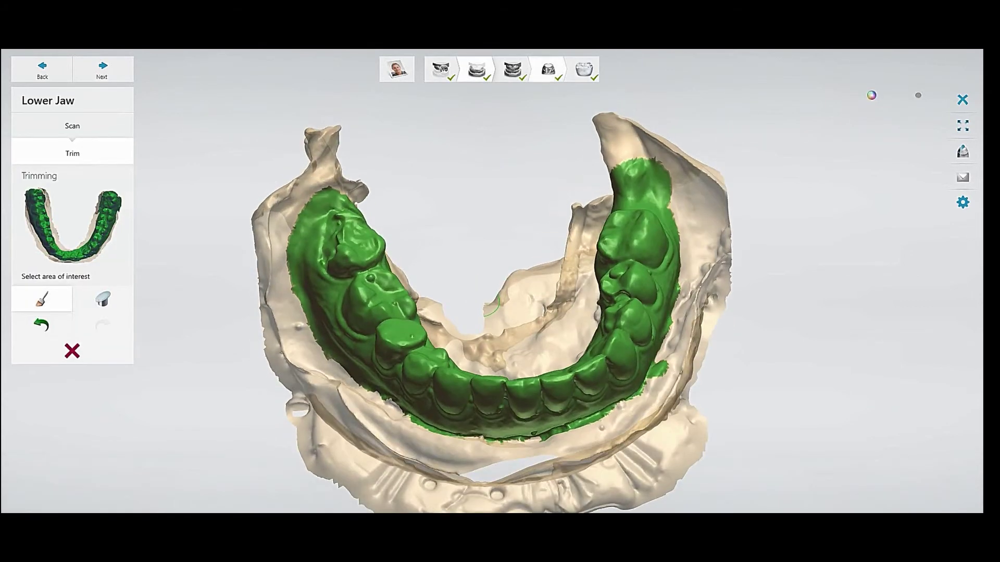
left_click(582, 70)
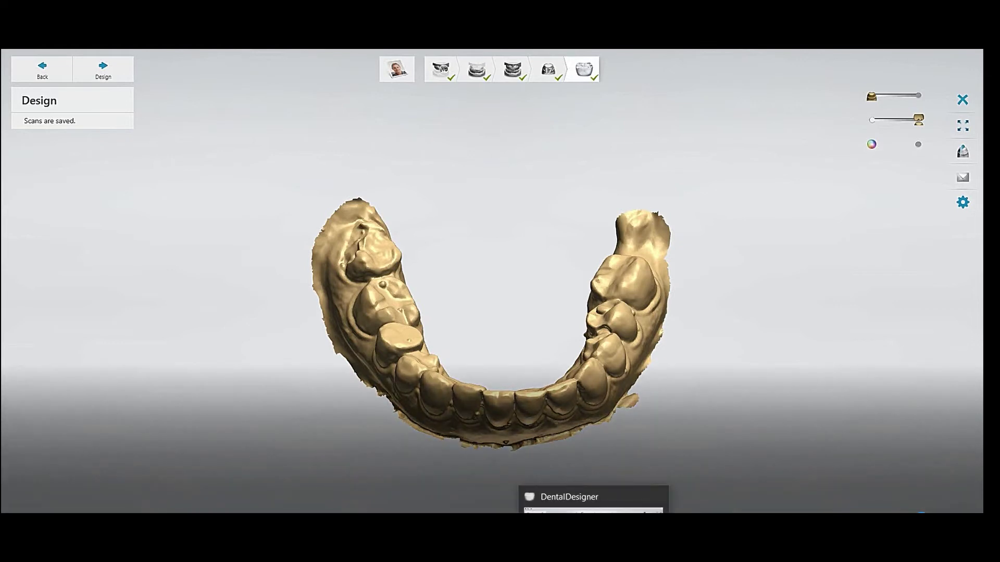
Switch to DentalDesigner and draw the lower jaw's region-of-interest line along the inner gum on both sides
left_click(594, 503)
left_click(984, 168)
right_click_drag(696, 281, 777, 312)
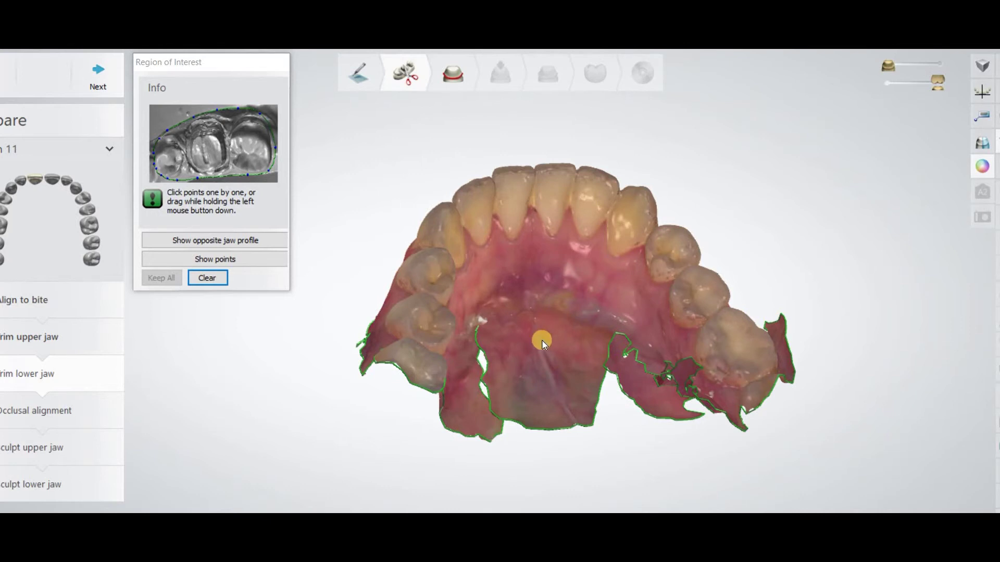
right_click_drag(583, 361, 363, 369)
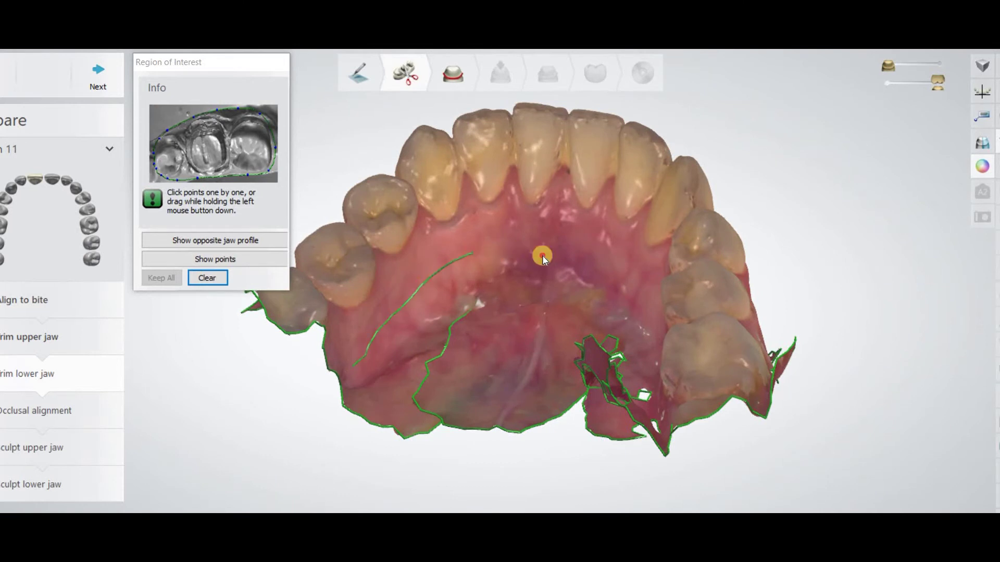
left_click(592, 276)
left_click(643, 311)
right_click_drag(644, 311, 580, 263)
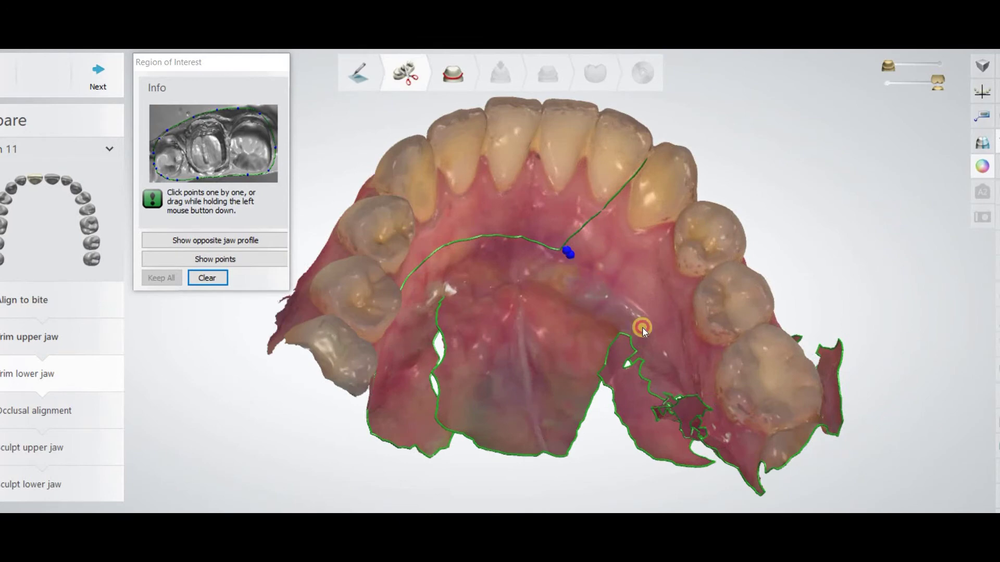
right_click_drag(726, 376, 500, 247)
left_click(459, 252)
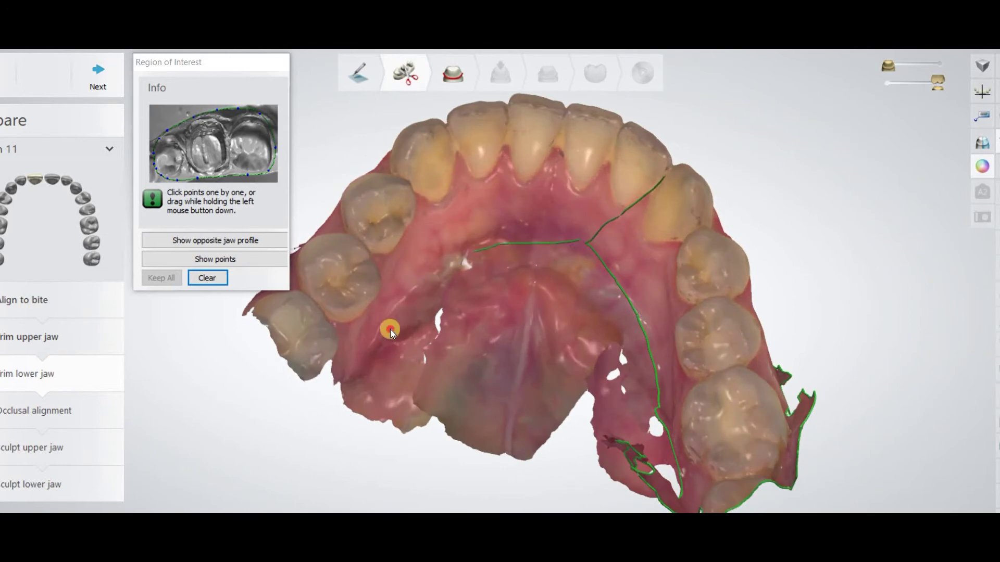
left_click(360, 359)
Draw the region-of-interest line along the outer gum below the lower front teeth towards the far premolars
right_click_drag(699, 354, 542, 364)
mouse_move(542, 364)
left_mouse_down()
mouse_move(670, 316)
mouse_move(770, 244)
left_mouse_up()
left_click(777, 208)
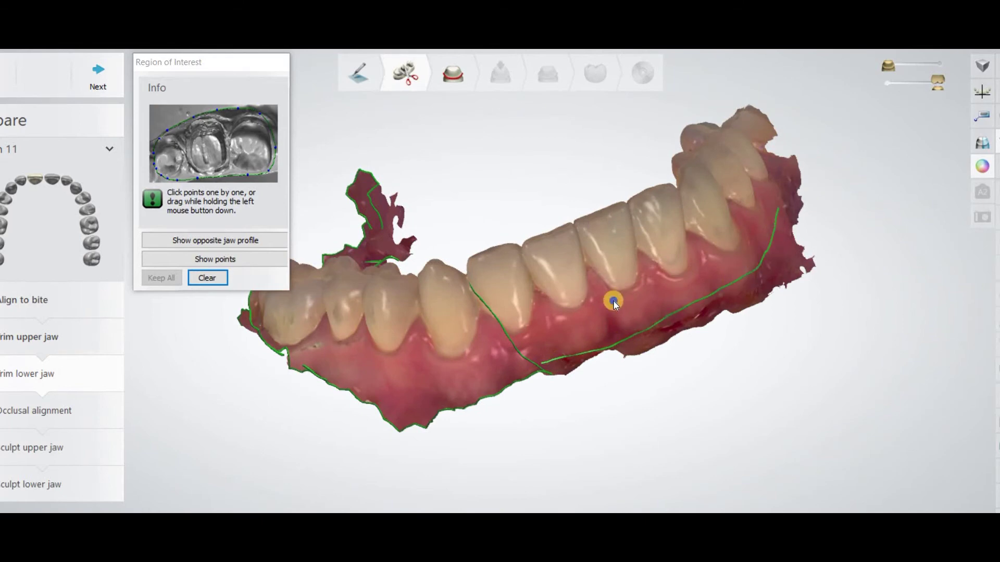
Reroute the region line around the back of the last complete molar and along its inner and outer gum
right_click_drag(631, 302, 375, 254)
mouse_move(349, 287)
left_mouse_down()
mouse_move(326, 332)
mouse_move(348, 396)
mouse_move(365, 364)
left_mouse_up()
right_click_drag(365, 336, 398, 242)
mouse_move(398, 243)
left_mouse_down()
mouse_move(475, 272)
mouse_move(567, 286)
left_mouse_up()
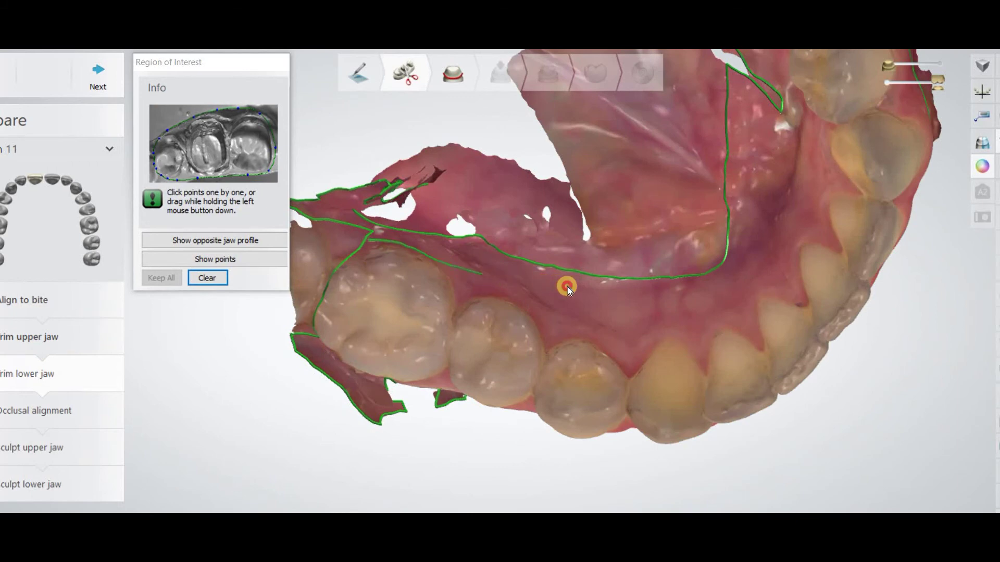
right_click_drag(503, 222, 354, 355)
mouse_move(355, 356)
left_mouse_down()
mouse_move(461, 411)
mouse_move(632, 423)
left_mouse_up()
Carry the region line around the molar on the opposite side and smooth it along the inner gum
right_click_drag(639, 406, 536, 312)
mouse_move(624, 295)
left_mouse_down()
mouse_move(587, 293)
mouse_move(625, 305)
left_mouse_up()
scroll(625, 304, "down", 3)
mouse_move(625, 305)
right_mouse_down()
mouse_move(533, 346)
mouse_move(660, 313)
mouse_move(713, 316)
right_mouse_up()
scroll(713, 316, "up", 3)
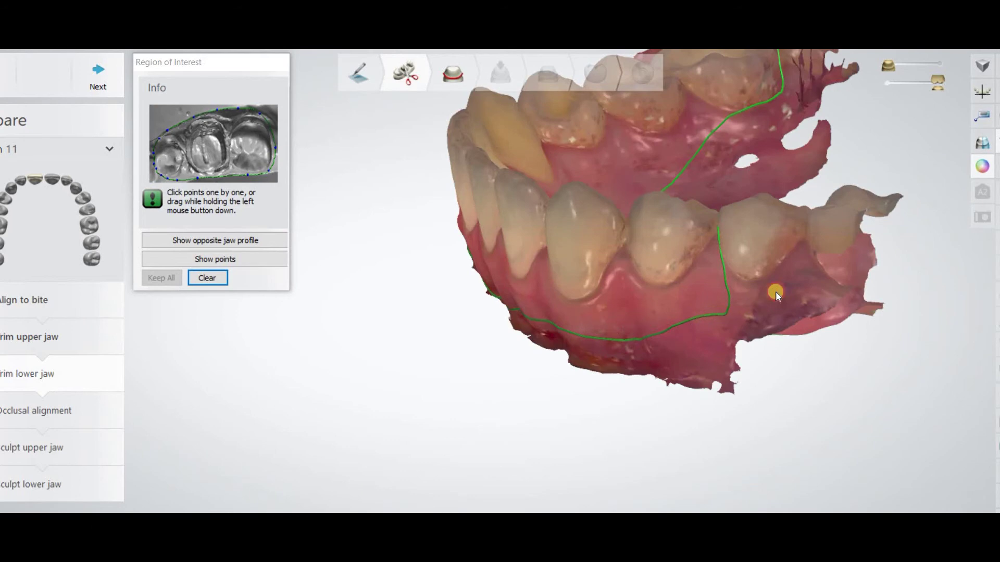
right_click_drag(636, 265, 344, 250)
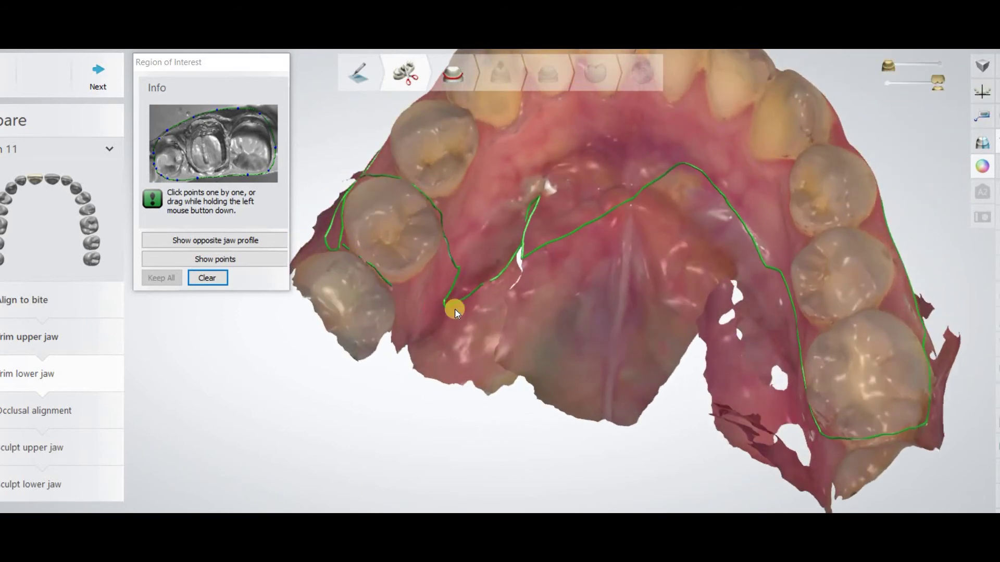
right_click_drag(449, 279, 499, 249)
mouse_move(499, 249)
left_mouse_down()
mouse_move(599, 179)
mouse_move(679, 180)
mouse_move(677, 204)
left_mouse_up()
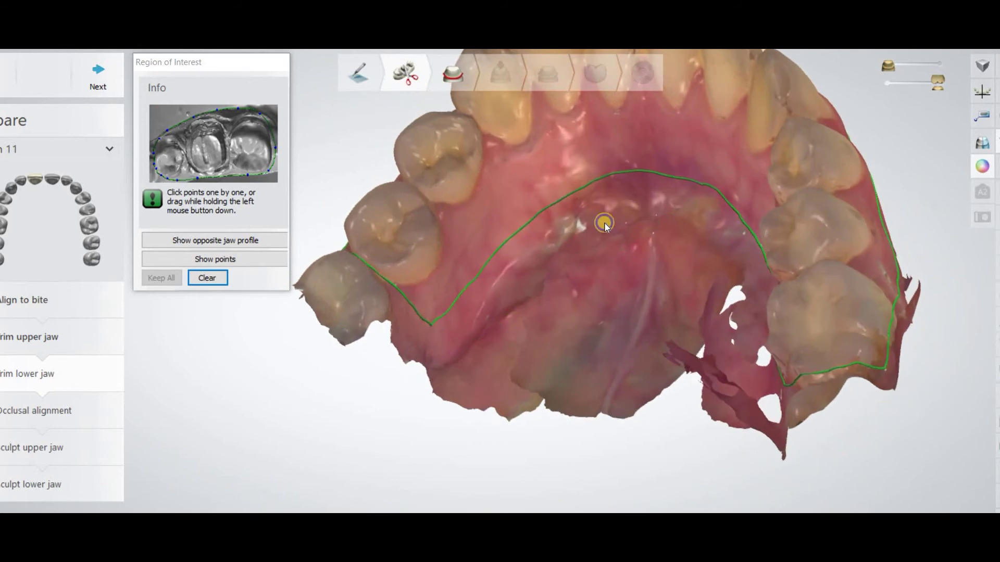
Refine the region line along the outer gum below the front teeth and trim the lower jaw to it
right_click_drag(604, 223, 553, 319)
mouse_move(553, 319)
left_mouse_down()
mouse_move(501, 322)
mouse_move(446, 308)
left_mouse_up()
right_click_drag(471, 304, 548, 300)
left_click_drag(548, 300, 748, 273)
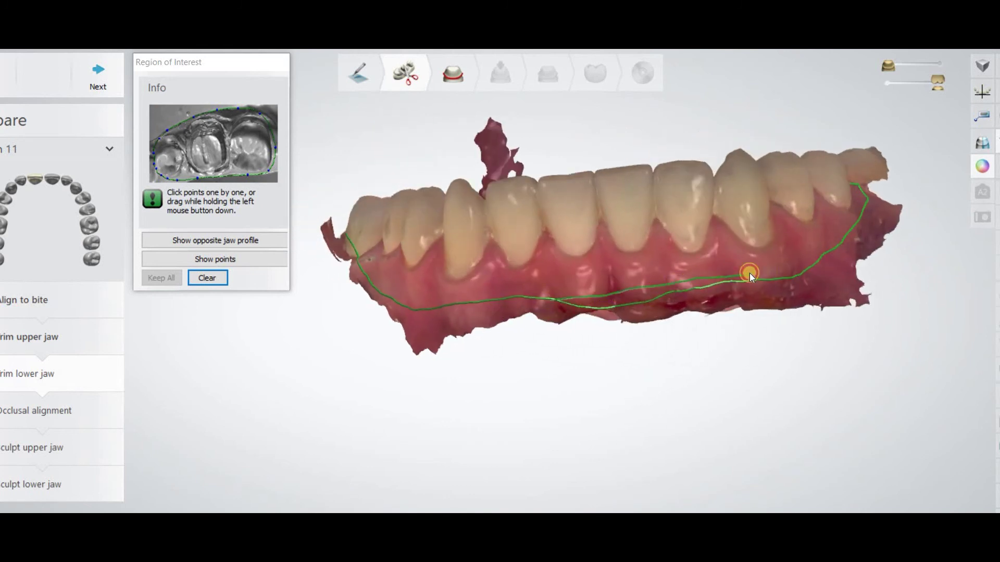
right_click_drag(733, 298, 757, 300)
left_click(798, 278)
right_click_drag(693, 311, 393, 449)
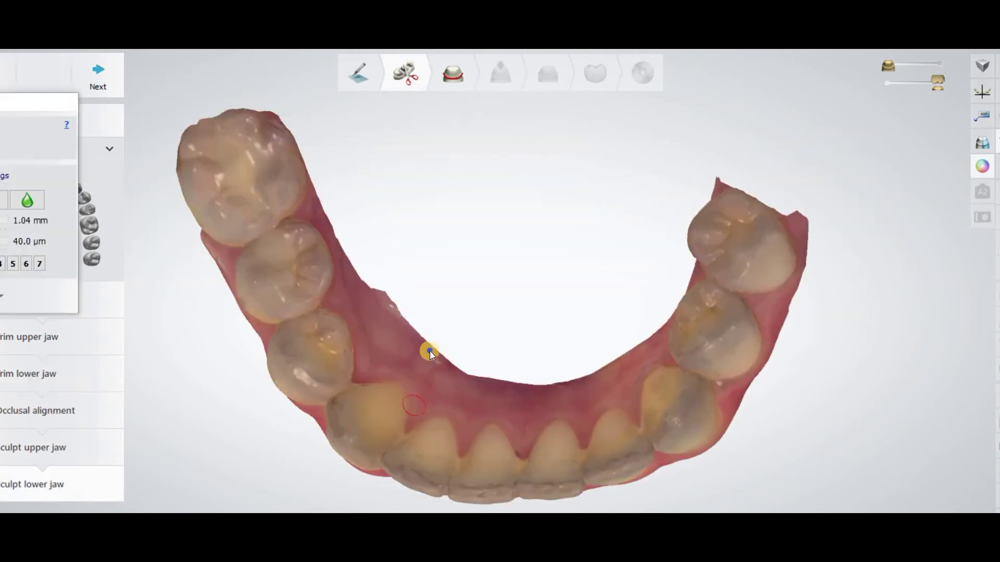
mouse_move(430, 351)
right_mouse_down()
mouse_move(451, 273)
mouse_move(708, 206)
mouse_move(583, 198)
mouse_move(536, 219)
mouse_move(674, 225)
mouse_move(713, 301)
mouse_move(670, 252)
mouse_move(687, 203)
mouse_move(759, 216)
mouse_move(645, 238)
mouse_move(656, 251)
mouse_move(652, 226)
mouse_move(637, 230)
right_mouse_up()
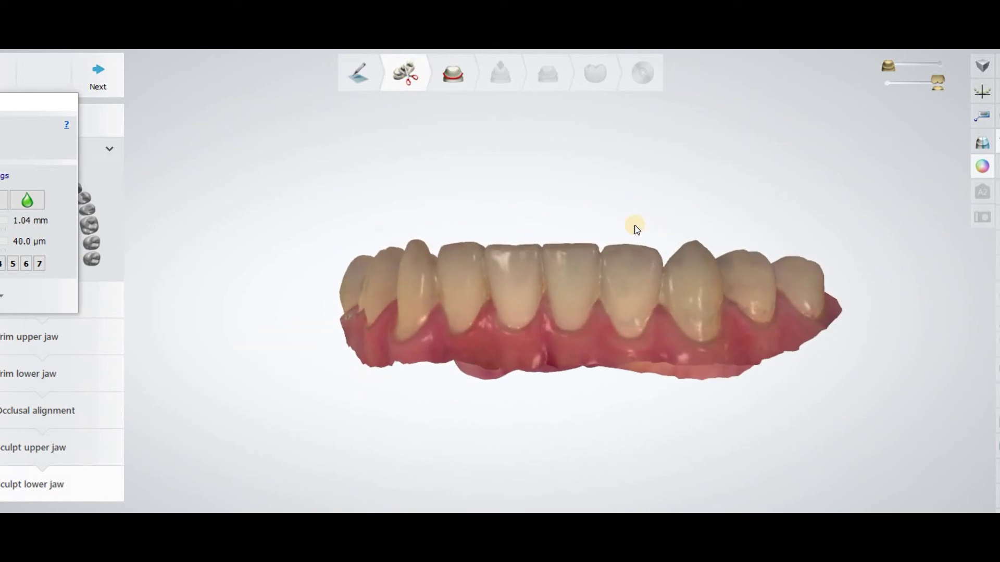
left_click(636, 230)
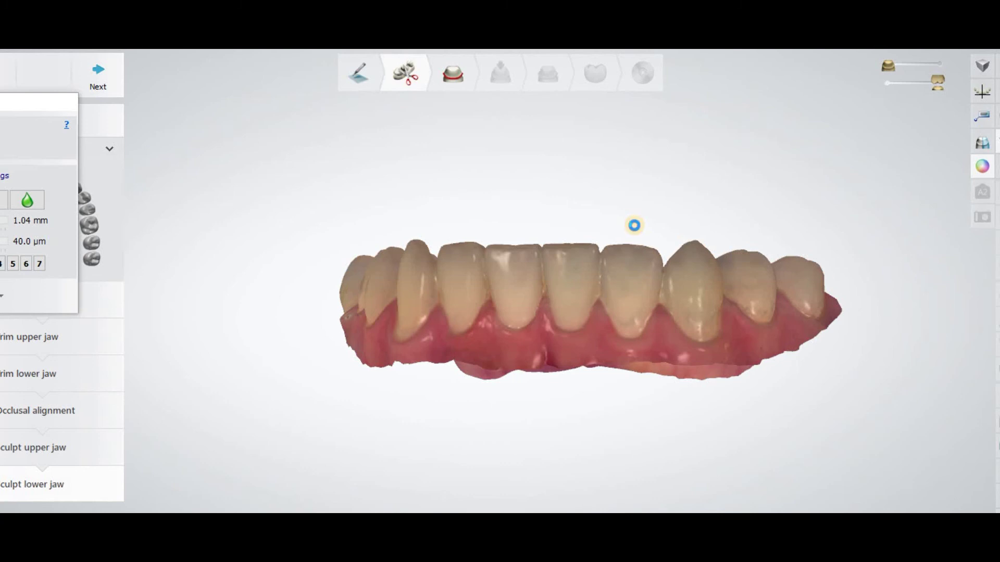